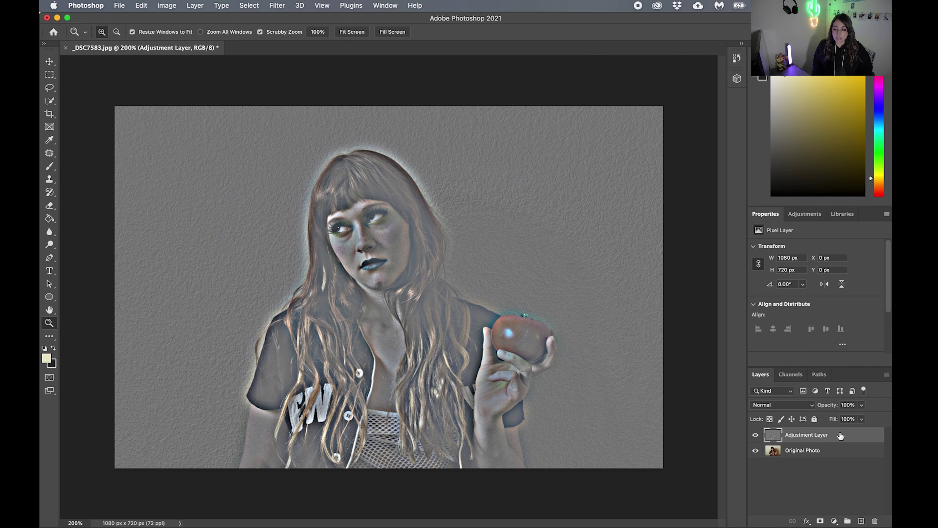
- Duplicate the high-pass layer named Adjustment Layer
mouse_move(840, 436)
left_mouse_down()
mouse_move(854, 482)
mouse_move(840, 439)
left_mouse_up()
right_click(838, 437)
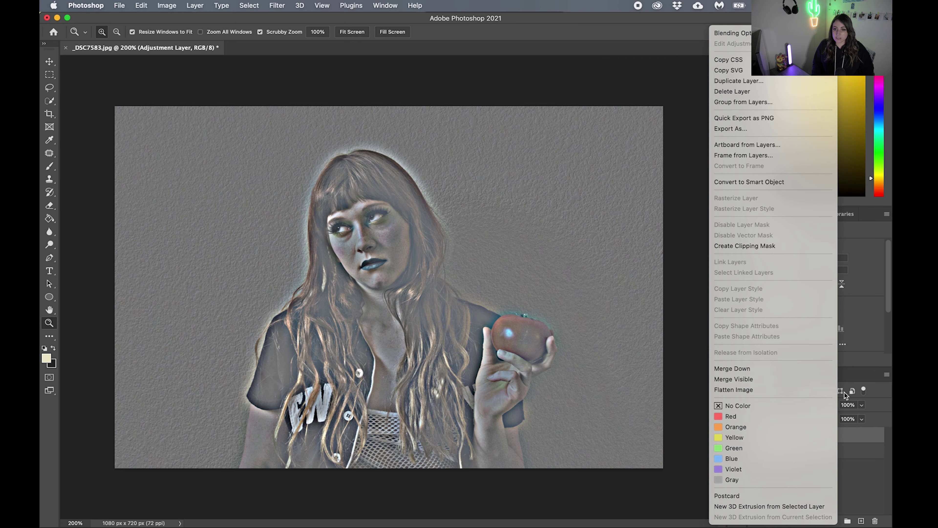
left_click(852, 442)
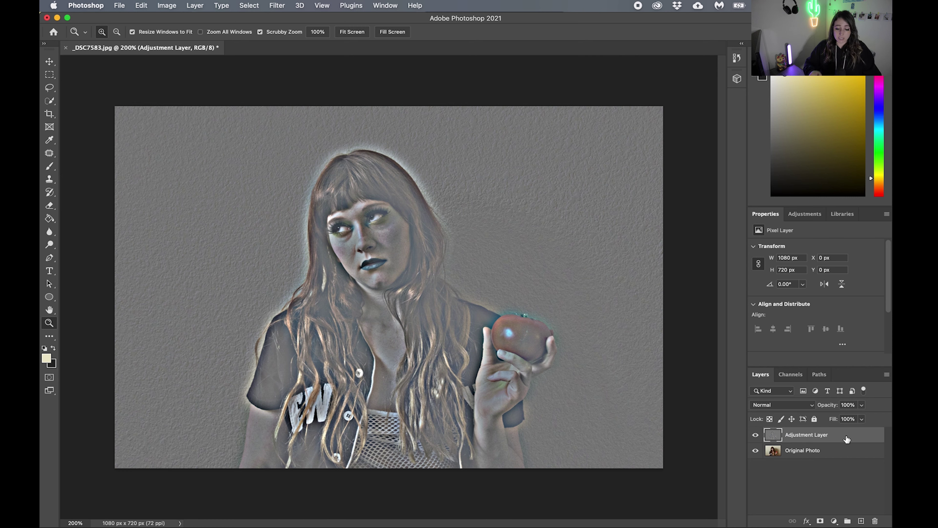
key("super+j")
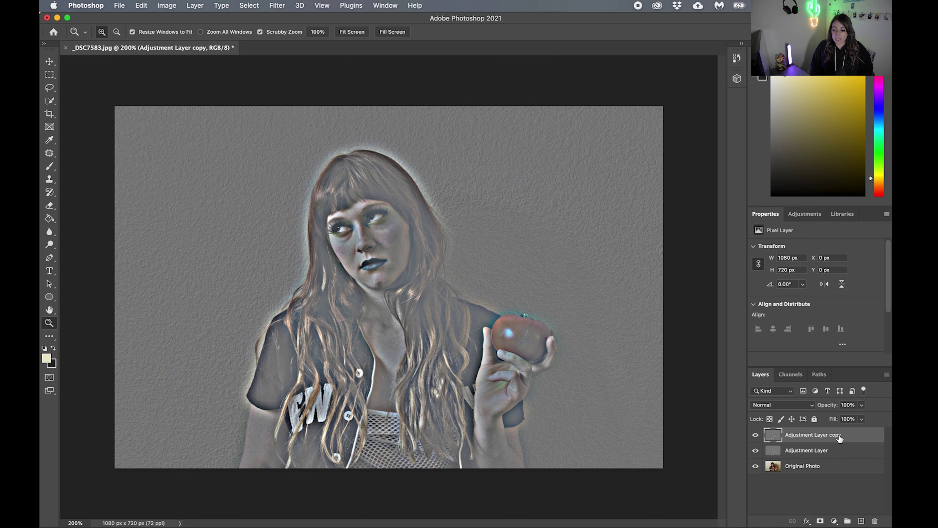
- Rename the duplicated layer as "Adjustment Layer 2"
double_click(836, 436)
left_click(843, 436)
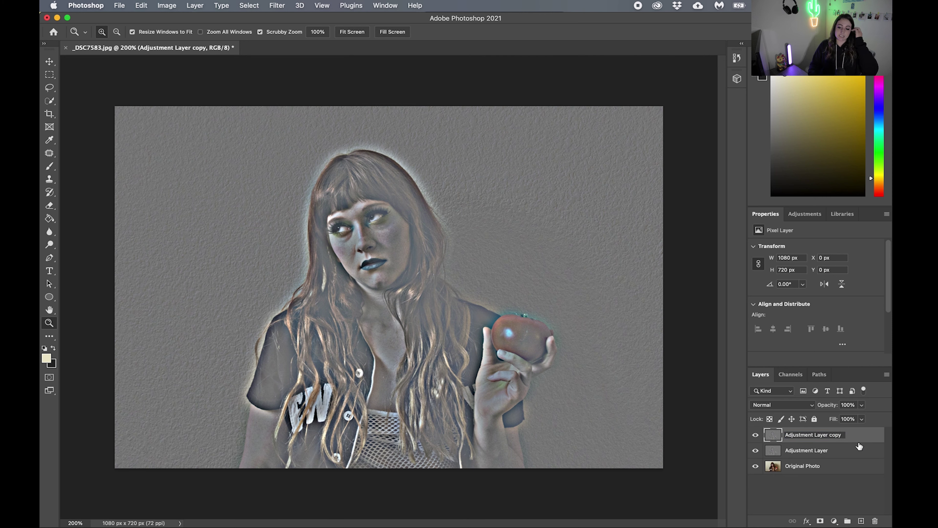
key("BackSpace")
key("BackSpace")
key("BackSpace")
key("BackSpace")
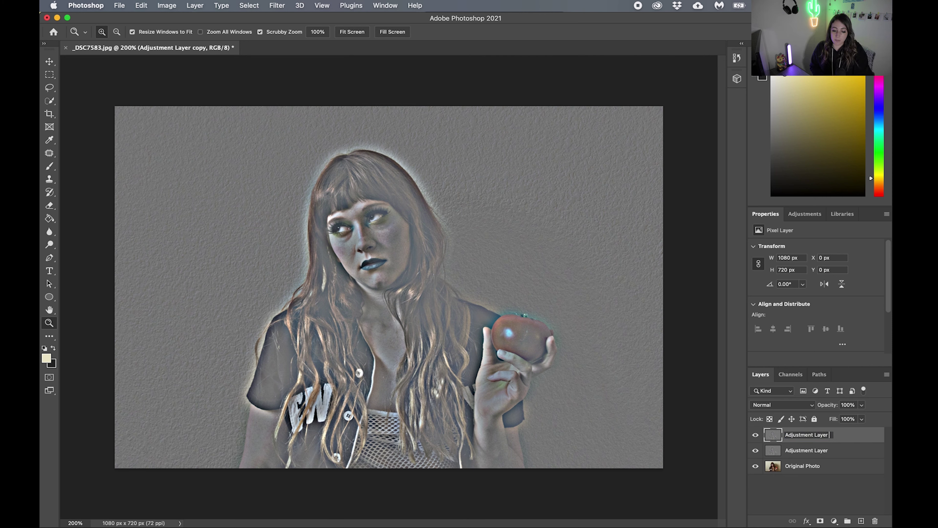
type("2")
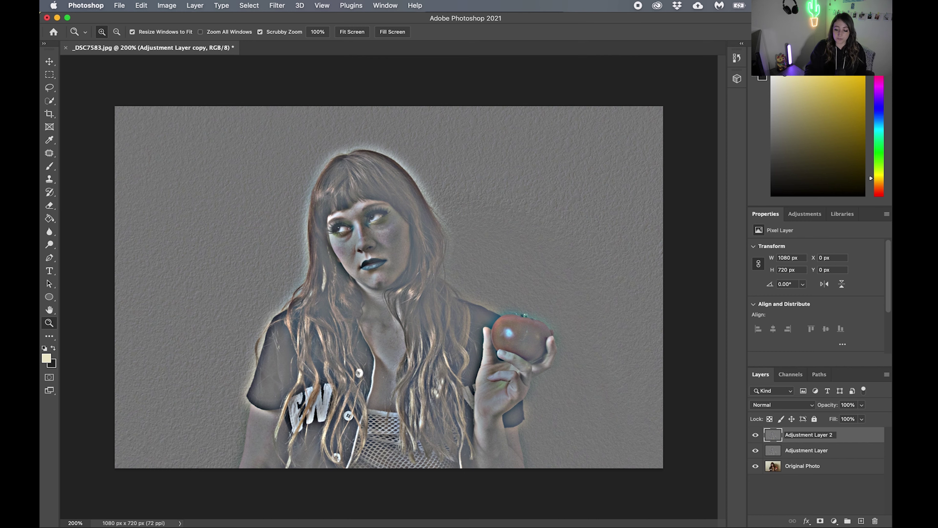
key("Return")
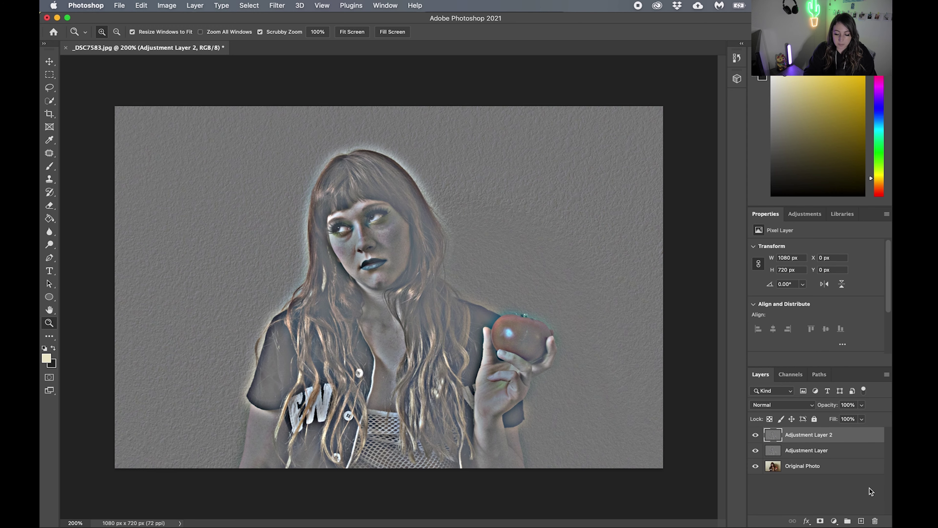
- Invert the colors of Adjustment Layer 2 and set its blend mode to Divide
key("super+i")
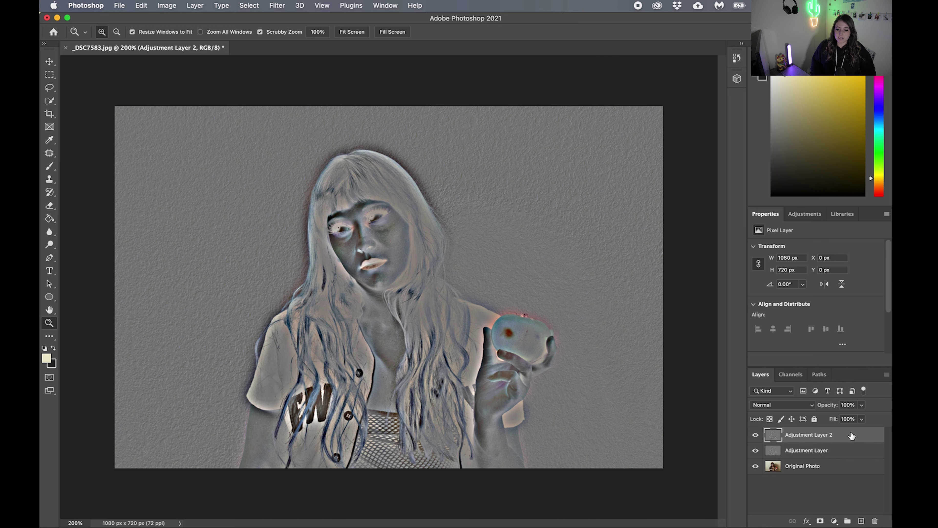
left_click(813, 408)
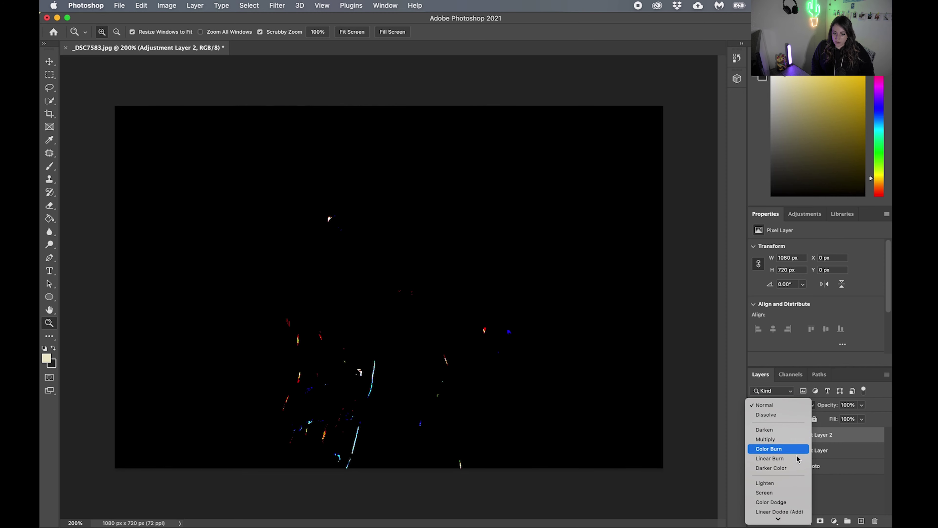
scroll(795, 482, "down", 5)
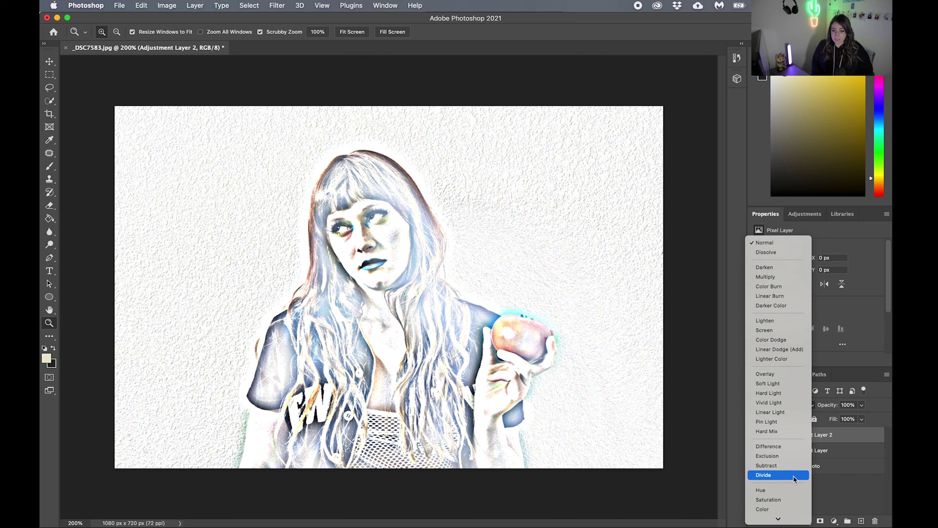
left_click(793, 475)
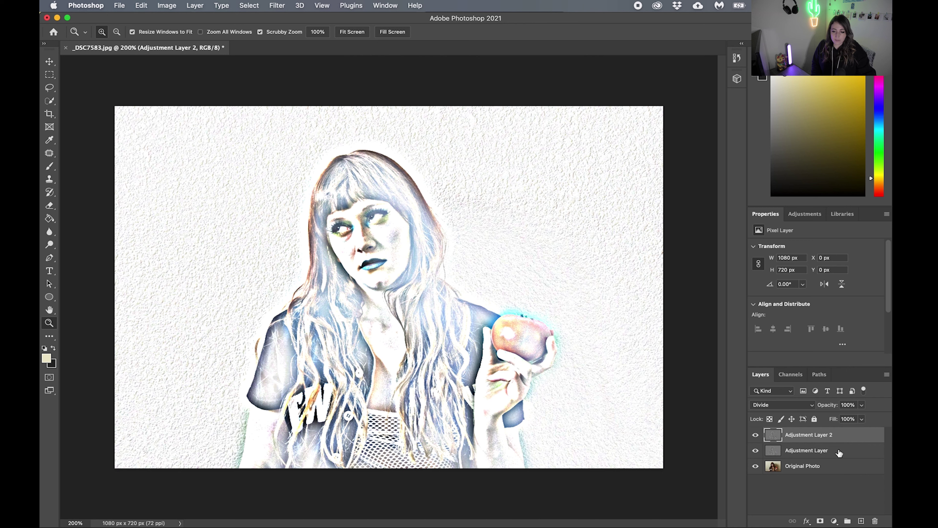
- Merge the two adjustment layers and apply Levels to the merged layer with the black input level at 117
left_click(845, 450, "shift")
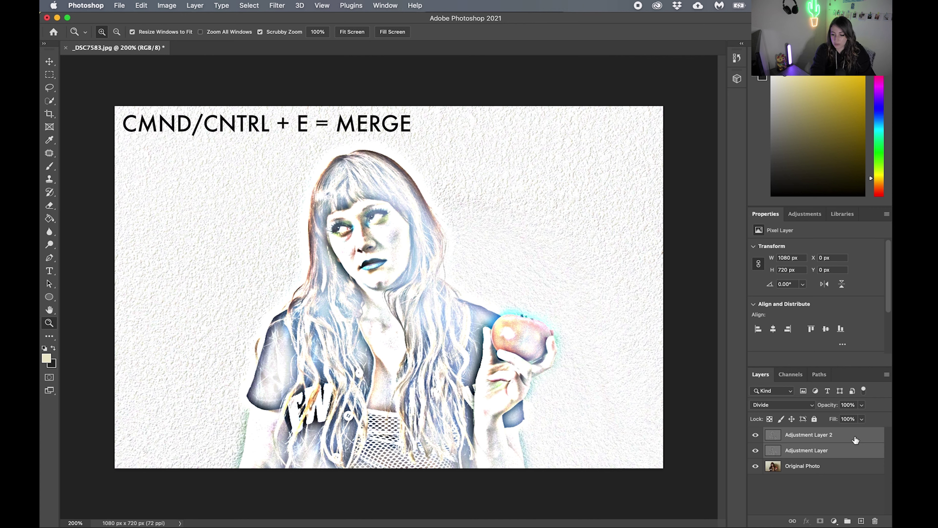
key("super+e")
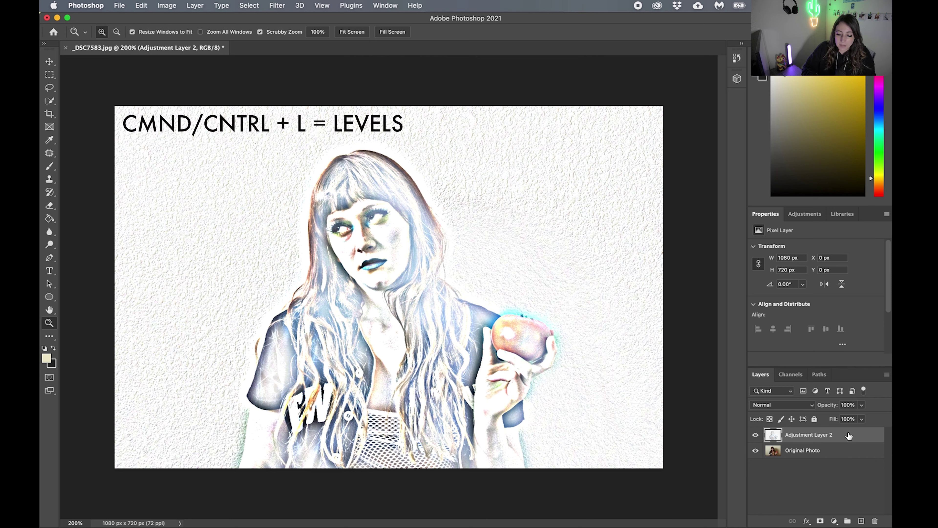
key("super+l")
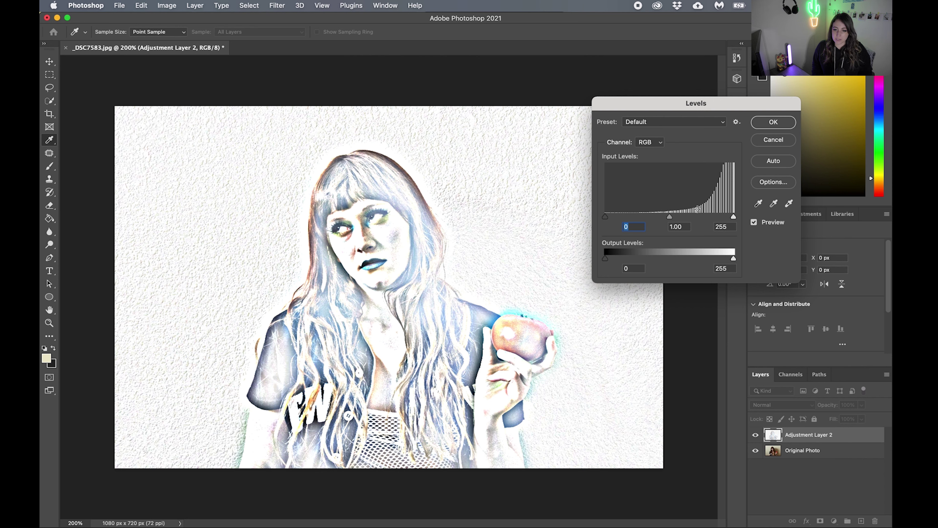
left_click(605, 216)
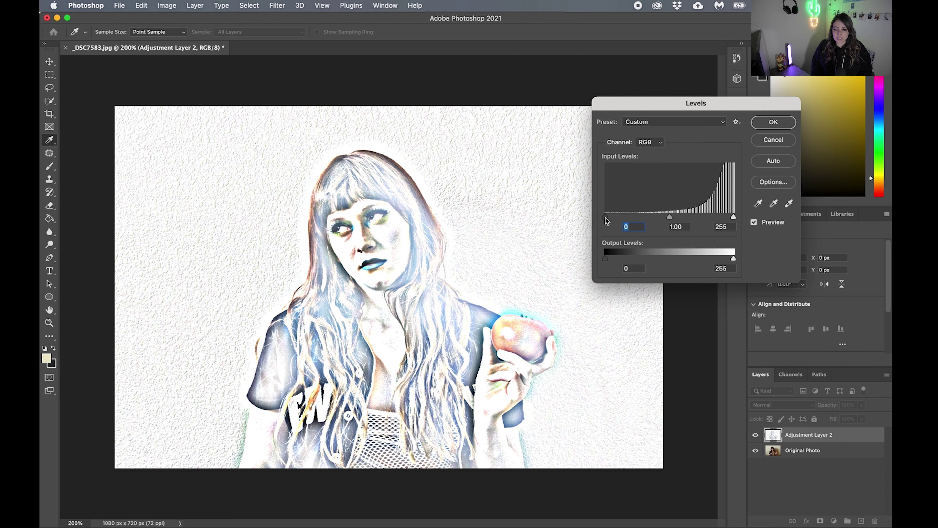
left_click_drag(604, 218, 671, 220)
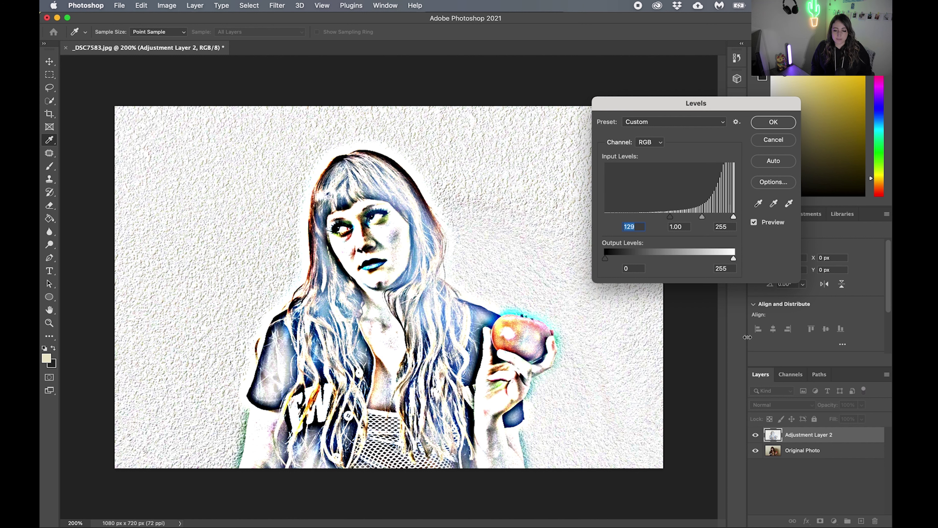
mouse_move(669, 217)
left_mouse_down()
mouse_move(706, 220)
mouse_move(659, 217)
left_mouse_up()
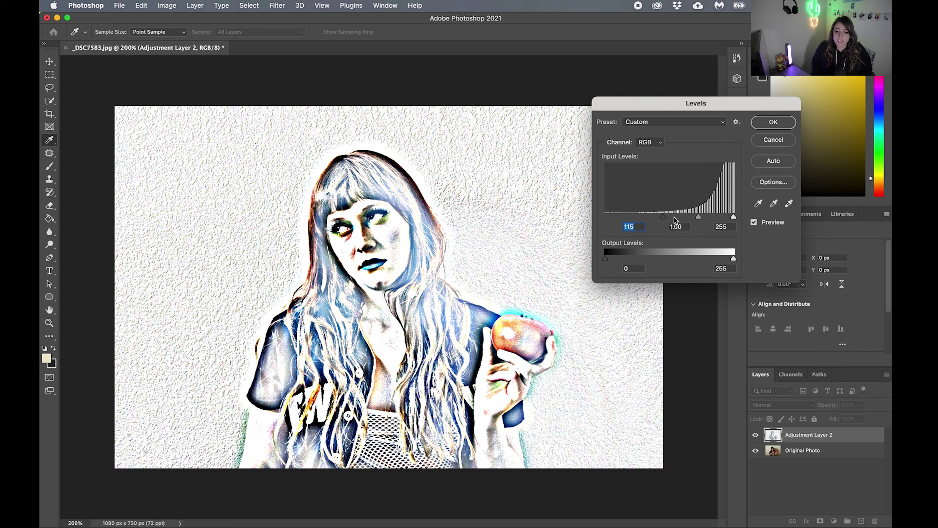
left_click_drag(664, 217, 665, 218)
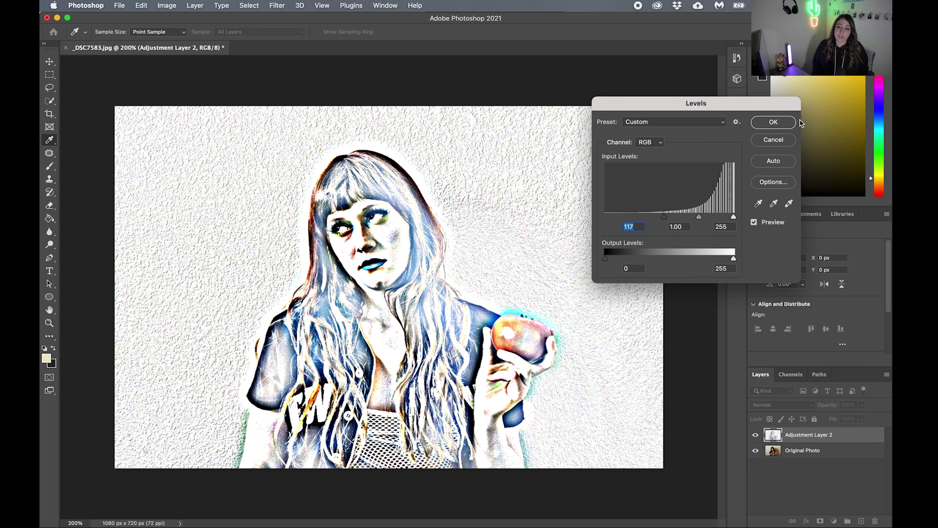
left_click(772, 122)
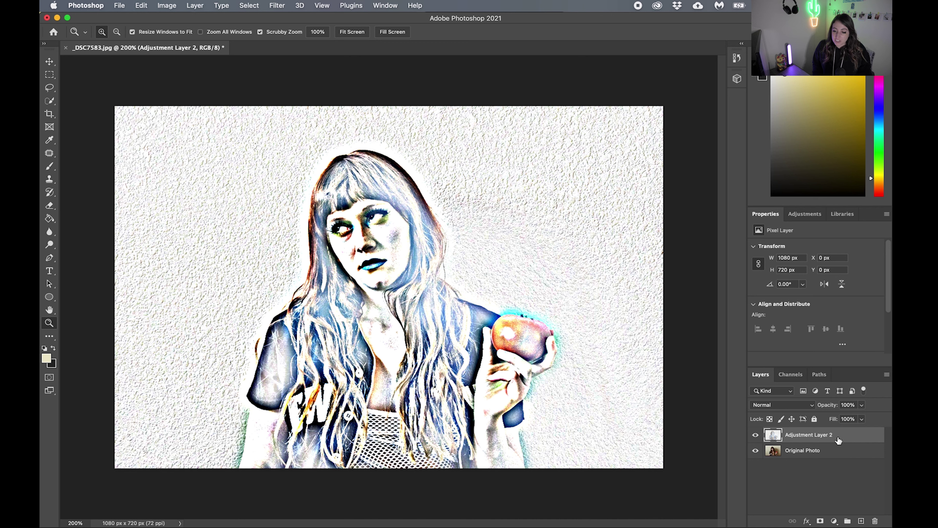
- Duplicate the Original Photo layer and name the copy "Details Adjustment Layer"
left_click(839, 457)
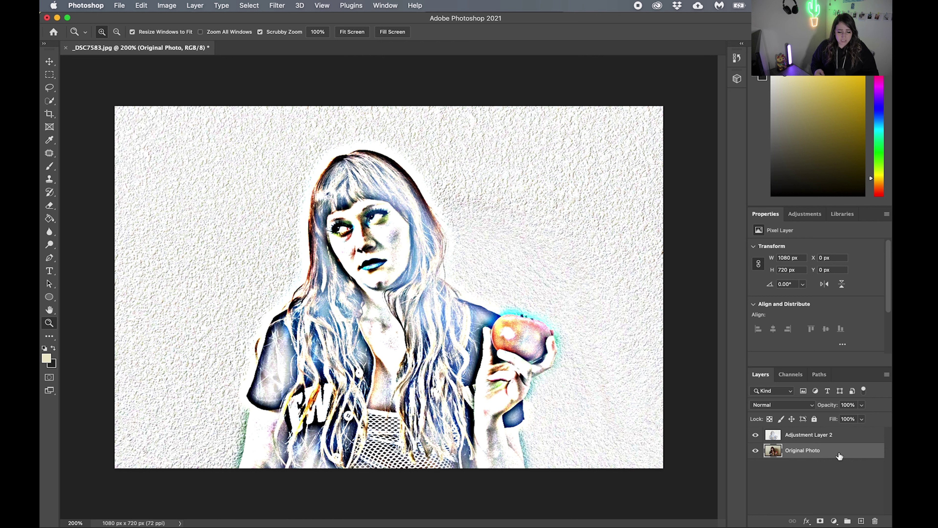
key("super+j")
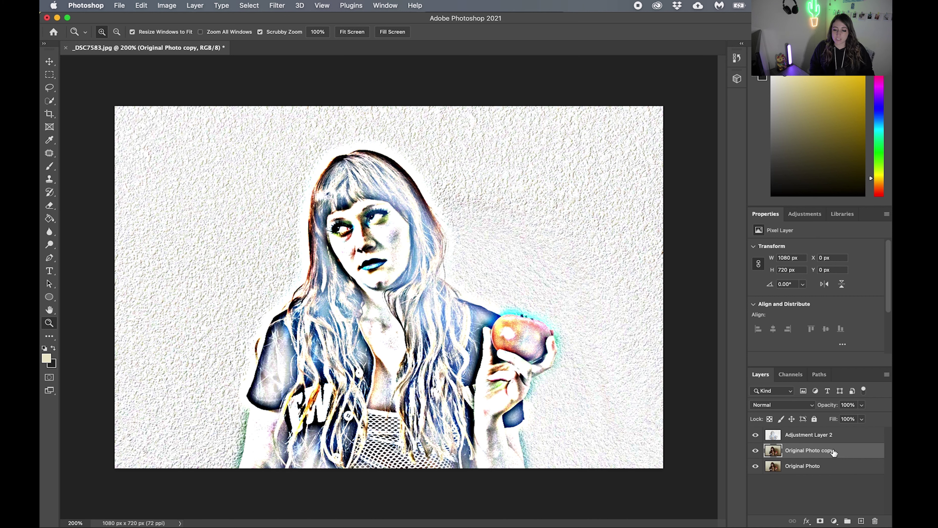
double_click(833, 450)
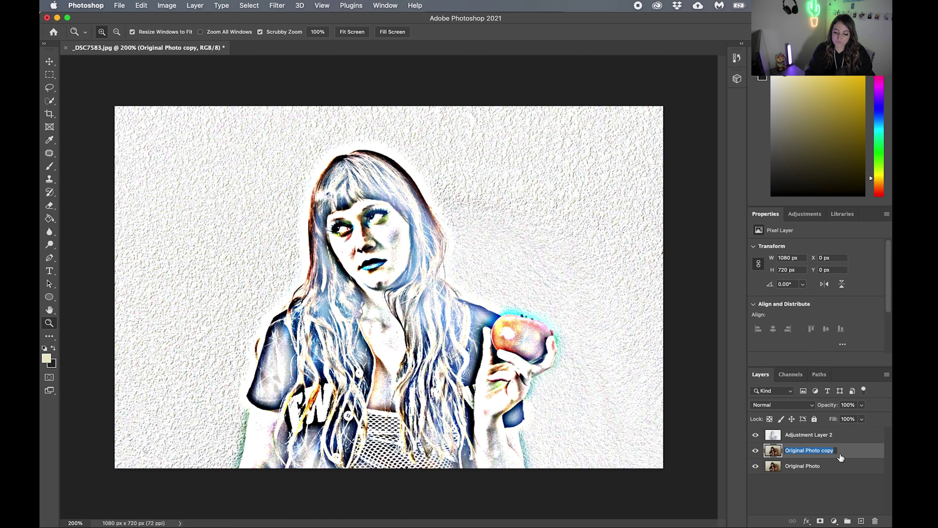
type("Det")
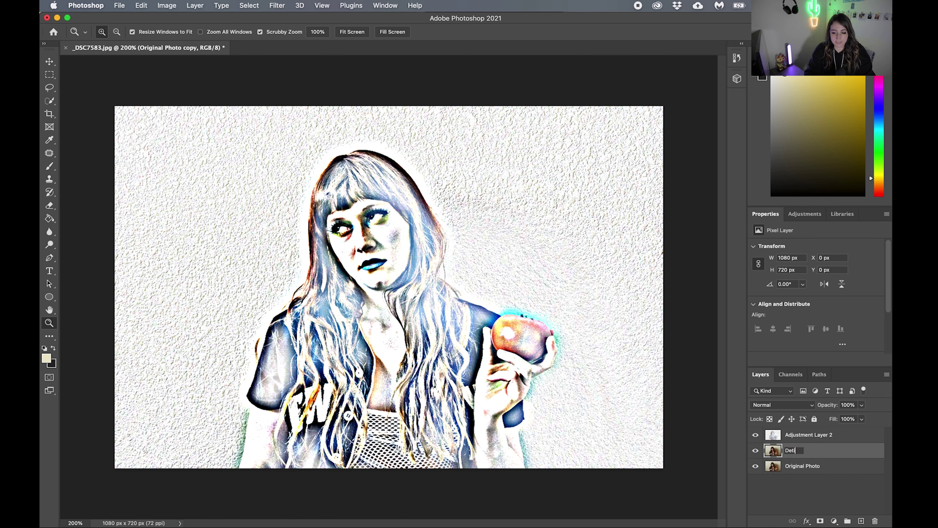
type("ails Adjustment Layer")
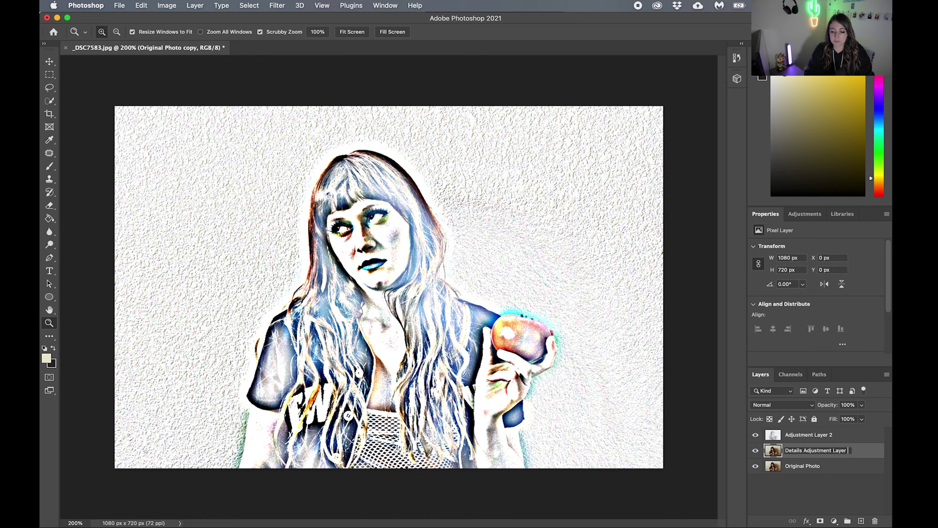
key("Return")
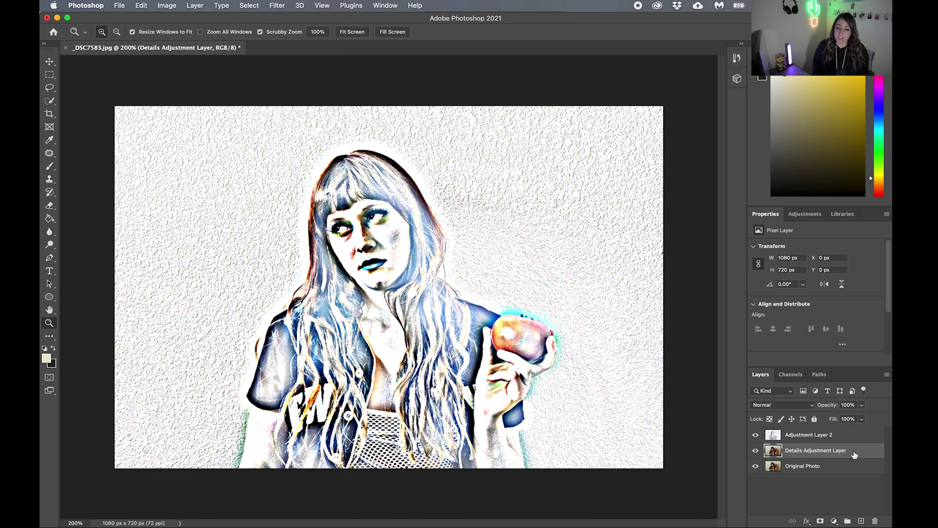
- Move the Details Adjustment Layer above Adjustment Layer 2 and open the Surface Blur filter for it
left_click_drag(854, 454, 855, 435)
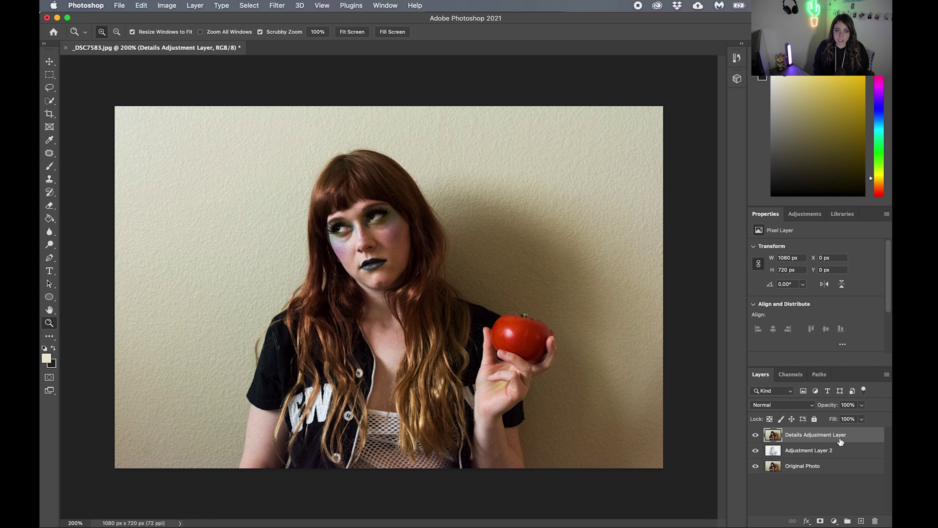
left_click(277, 5)
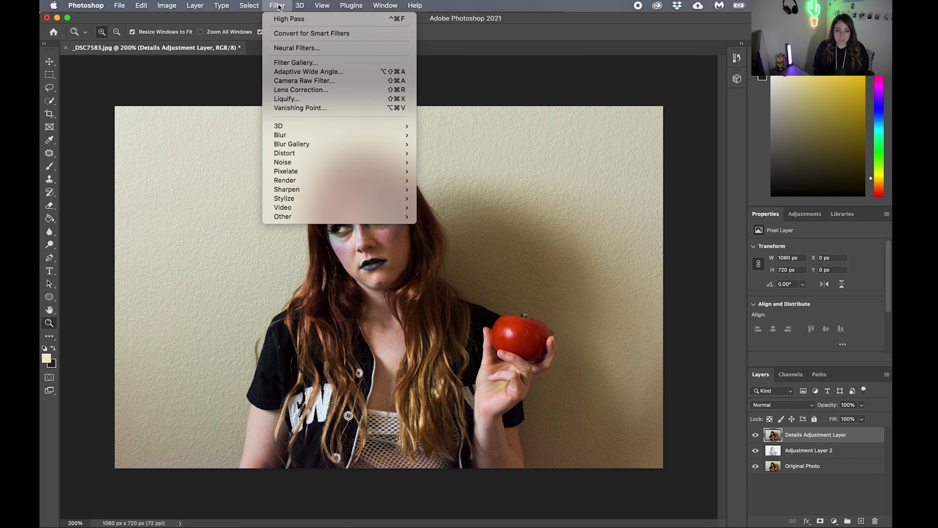
mouse_move(305, 137)
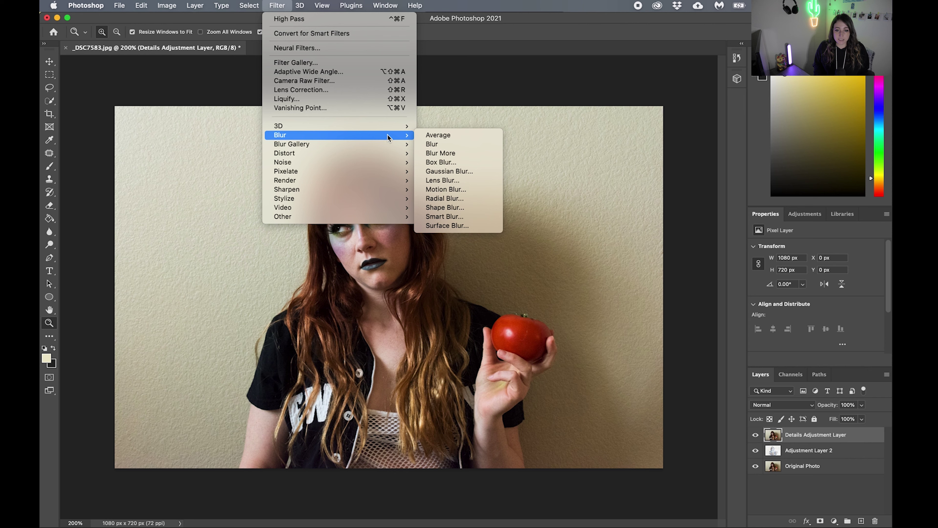
left_click(470, 226)
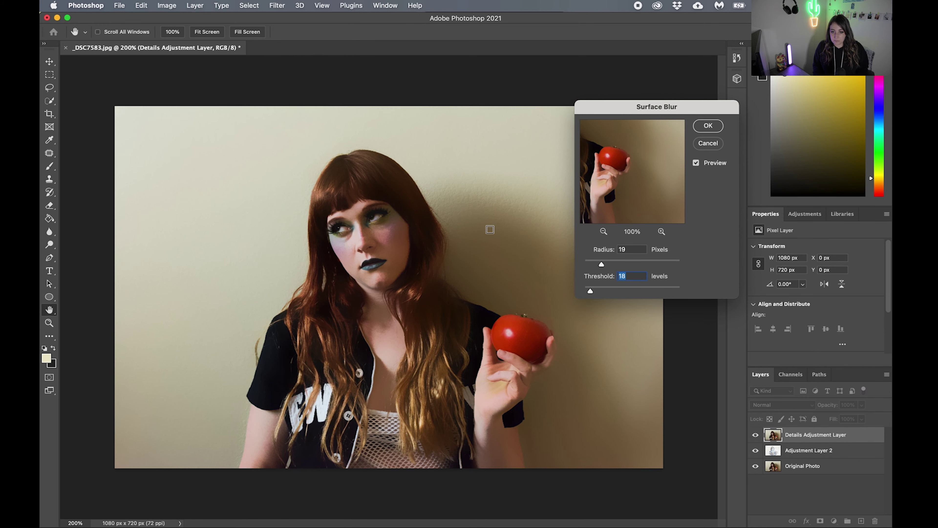
left_click_drag(701, 110, 684, 189)
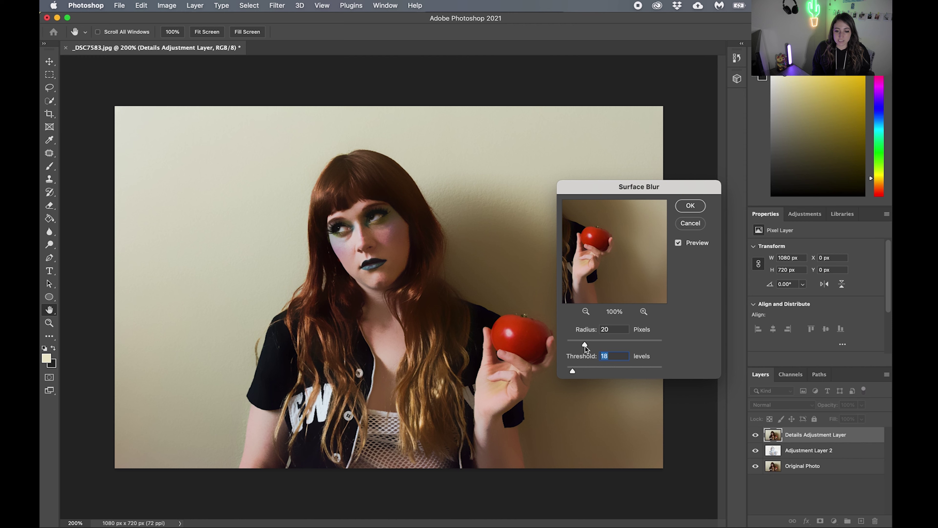
- Try the Surface Blur radius at 100 pixels and at 1 pixel to compare the extremes
left_click_drag(596, 347, 663, 348)
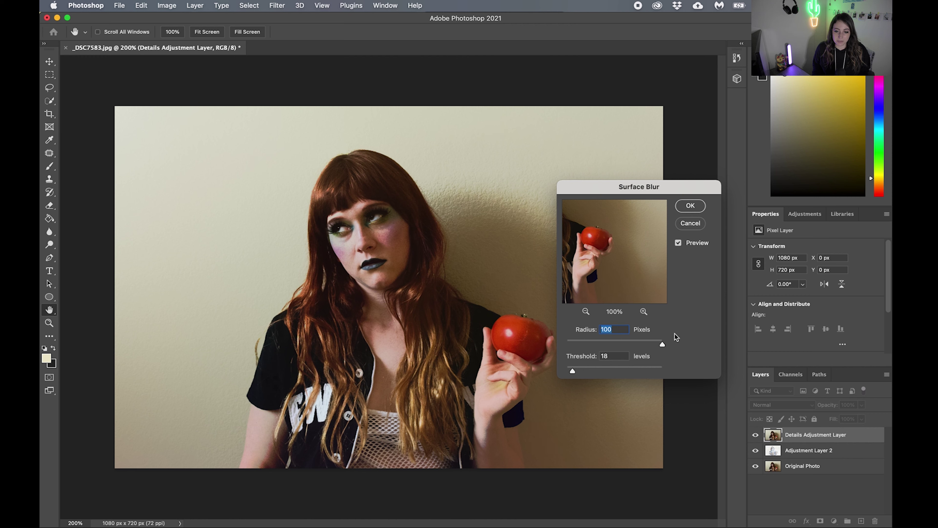
left_click(662, 347)
left_click_drag(575, 347, 541, 351)
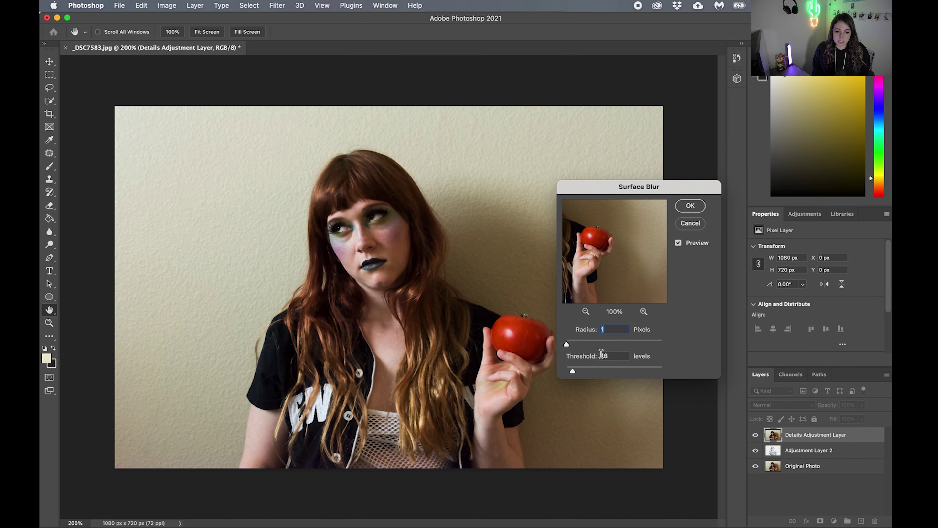
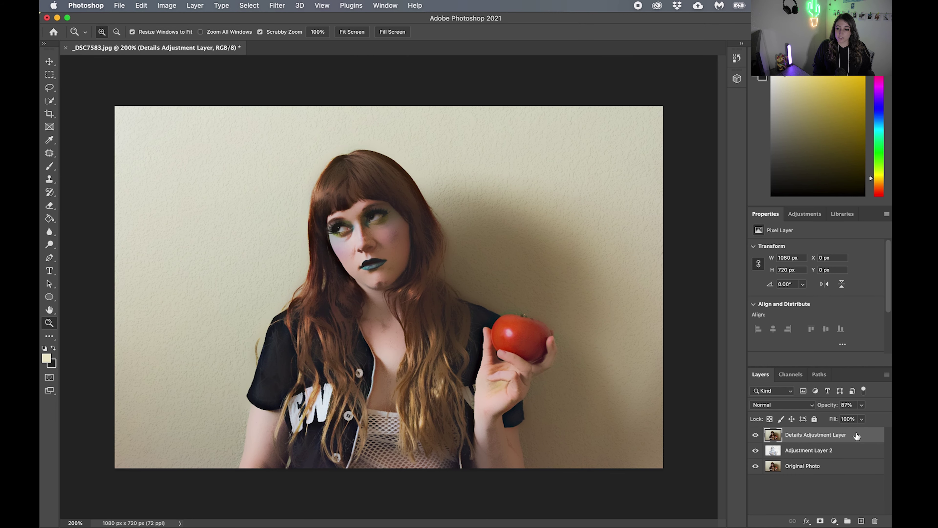
- Set the Details Adjustment Layer's blend mode to Hard Light
left_click(812, 405)
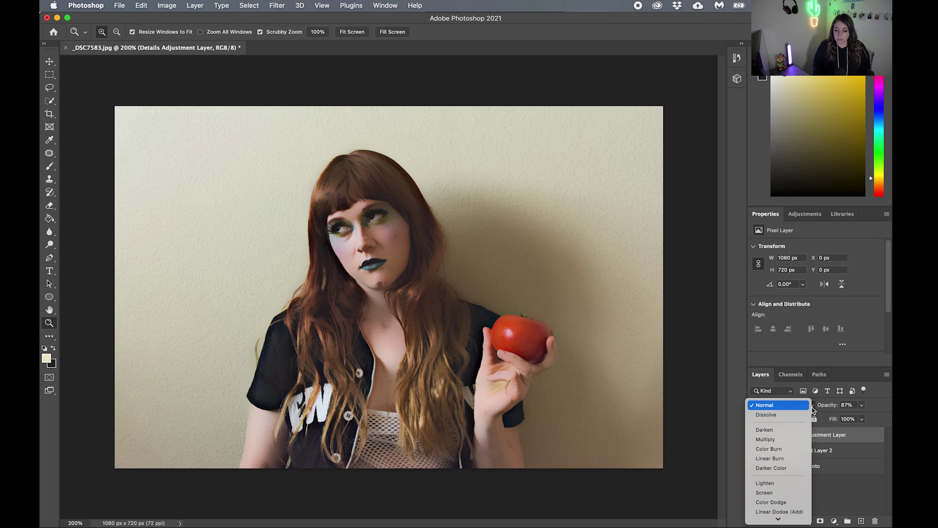
scroll(801, 456, "down", 4)
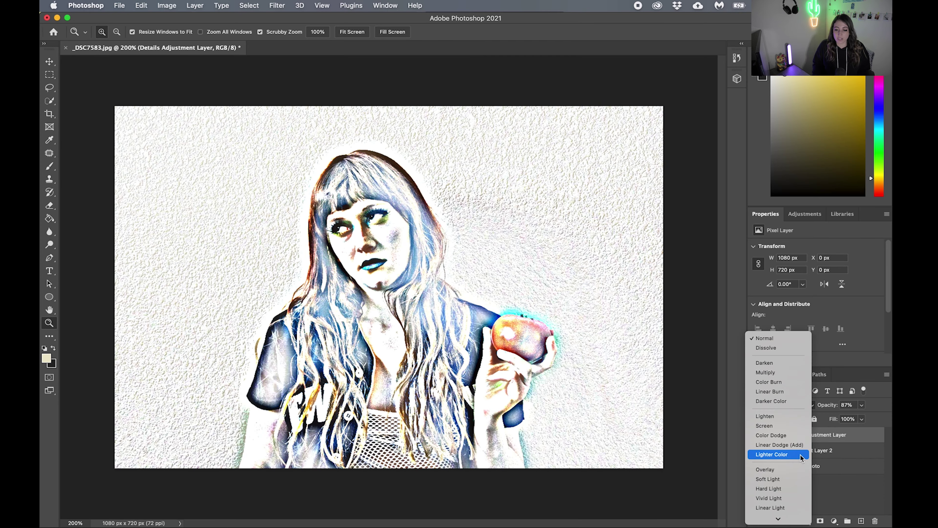
scroll(802, 456, "down", 4)
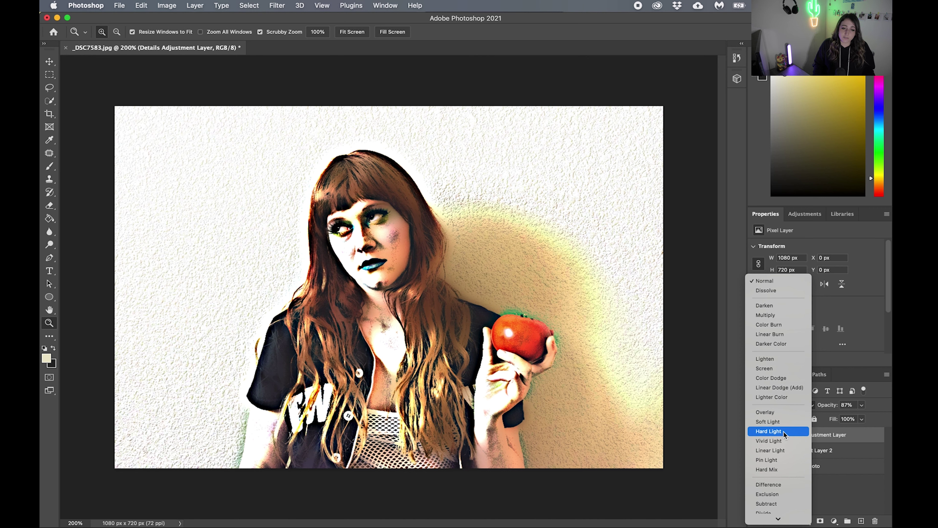
left_click(783, 431)
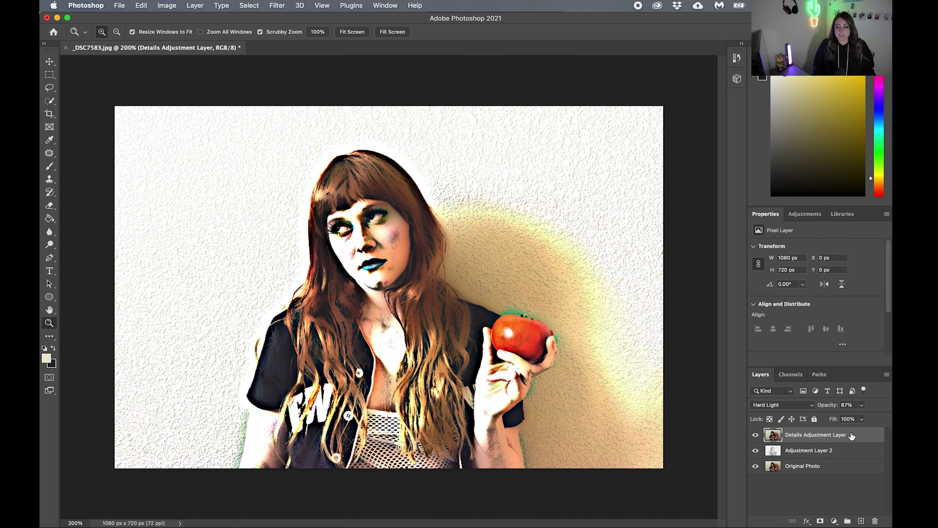
left_click(809, 405)
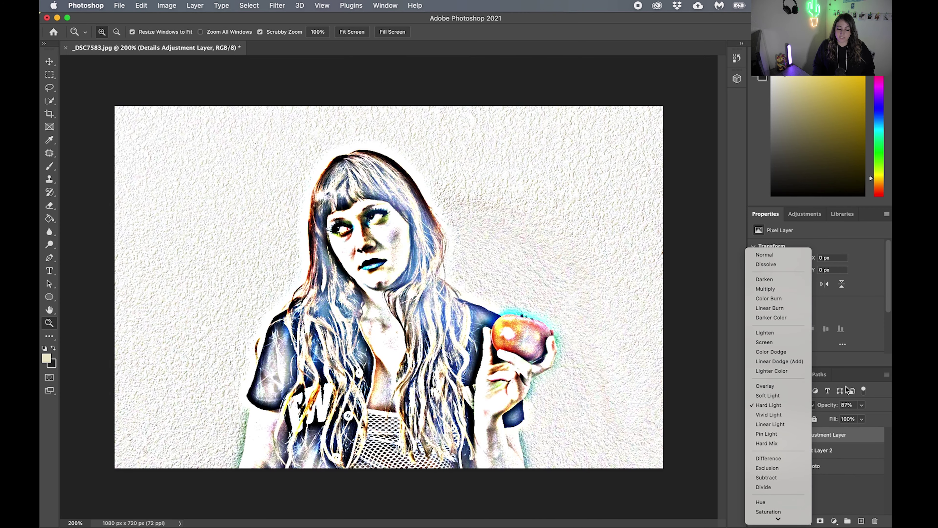
left_click(864, 360)
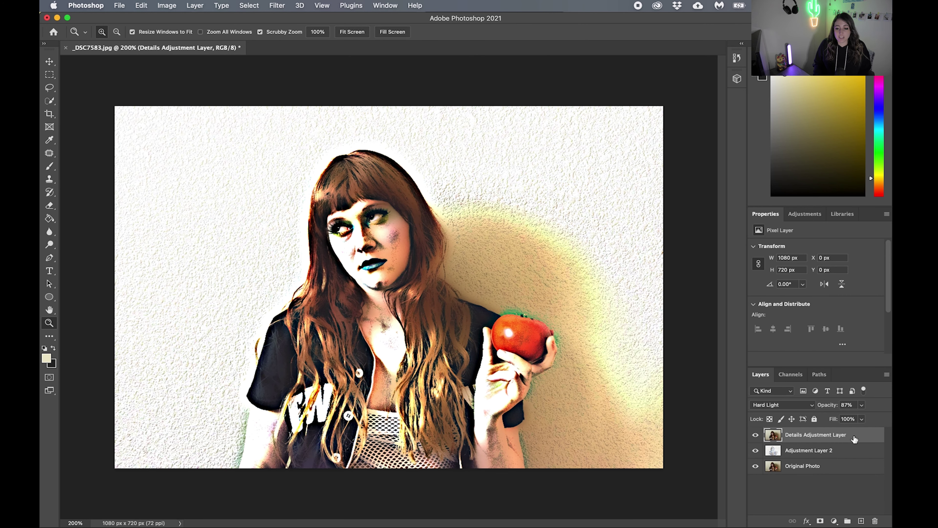
- Try several opacity levels on the Details Adjustment Layer and settle on 90%
left_click(861, 404)
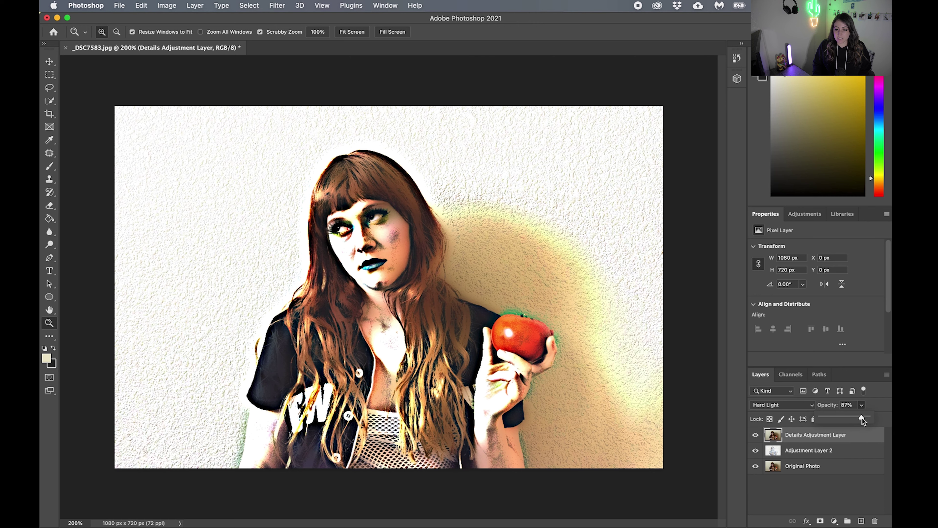
left_click_drag(856, 419, 846, 417)
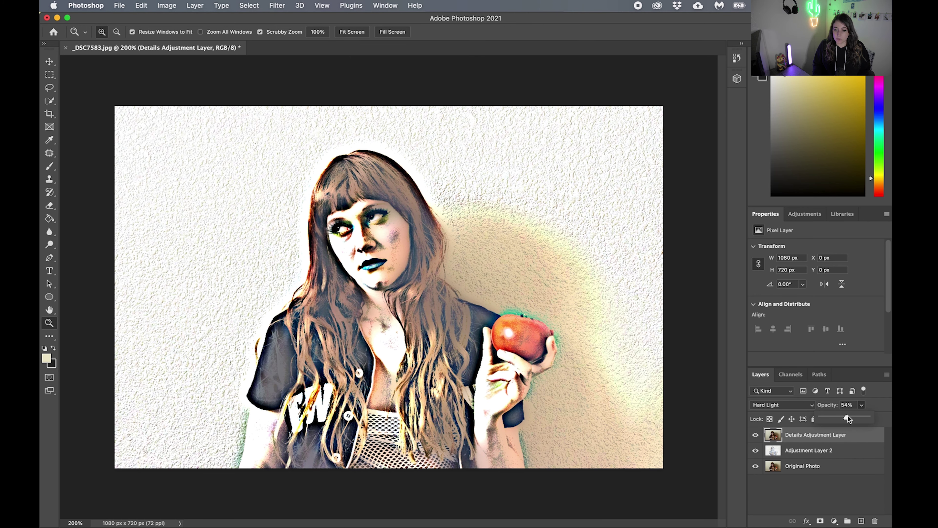
left_click_drag(844, 417, 864, 420)
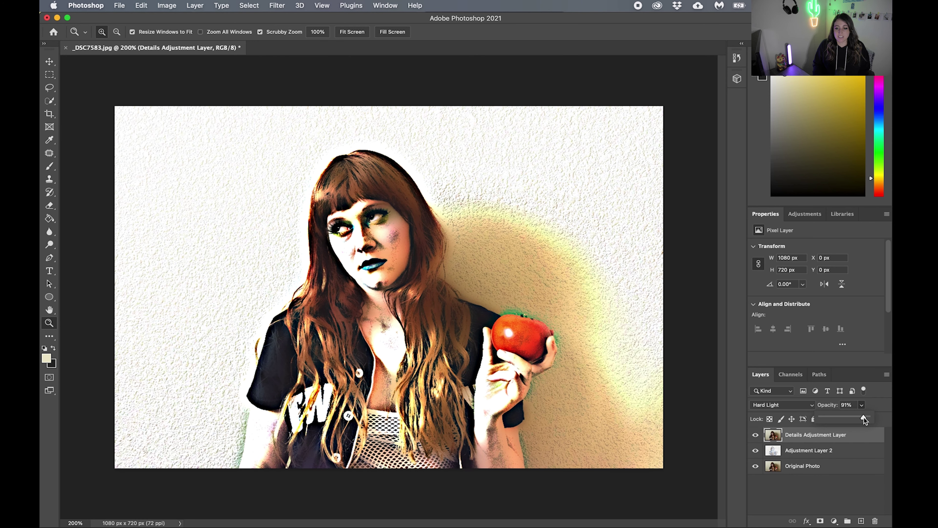
left_click_drag(860, 413, 867, 419)
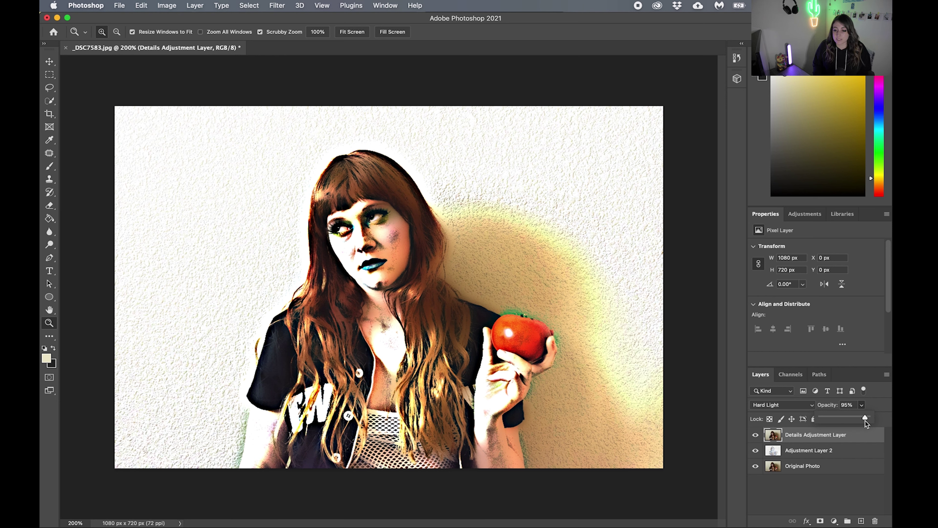
left_click_drag(866, 419, 863, 420)
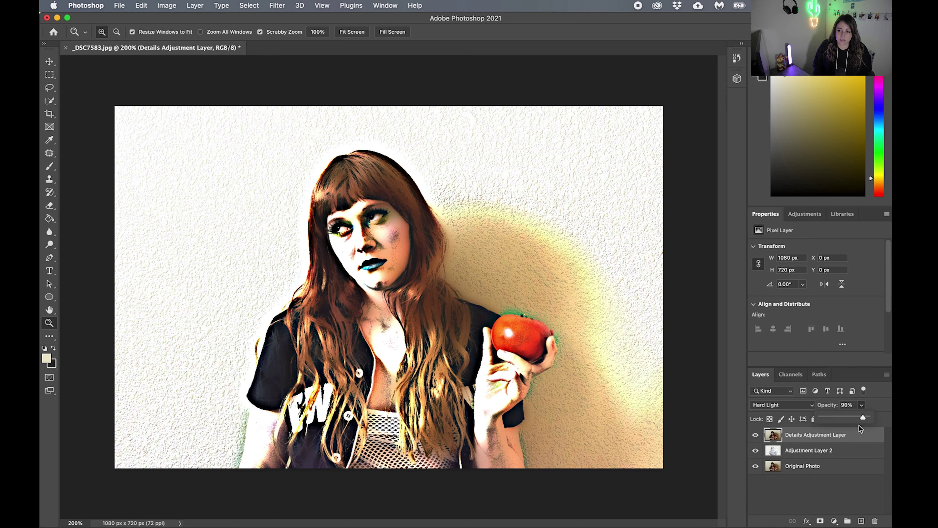
left_click_drag(863, 417, 861, 416)
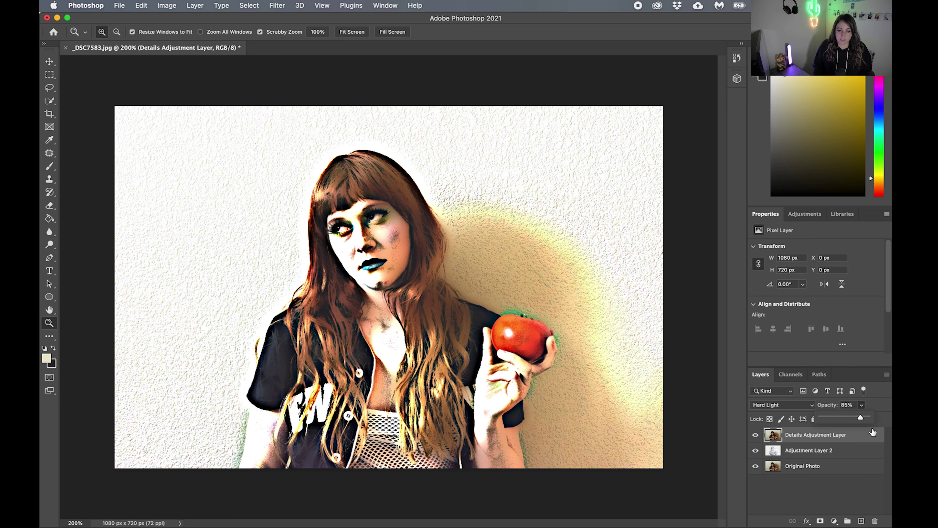
left_click_drag(863, 419, 864, 420)
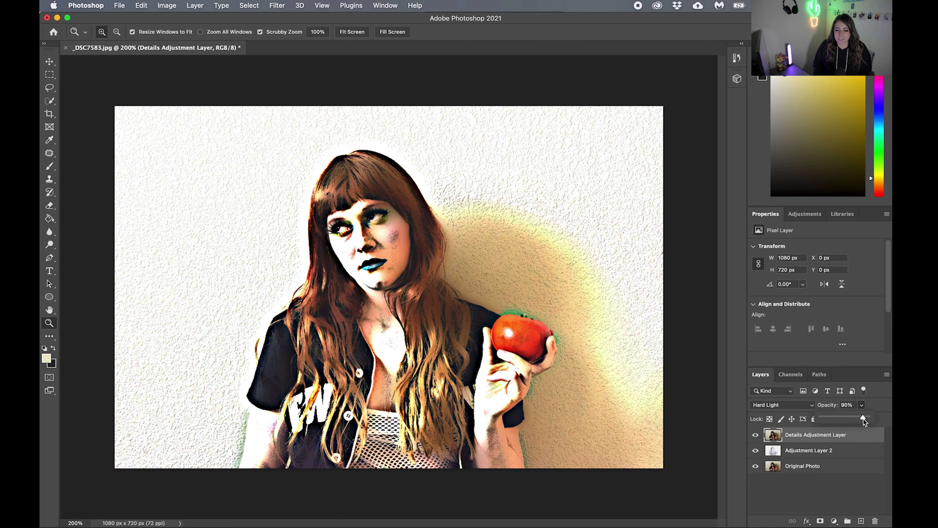
left_click(862, 406)
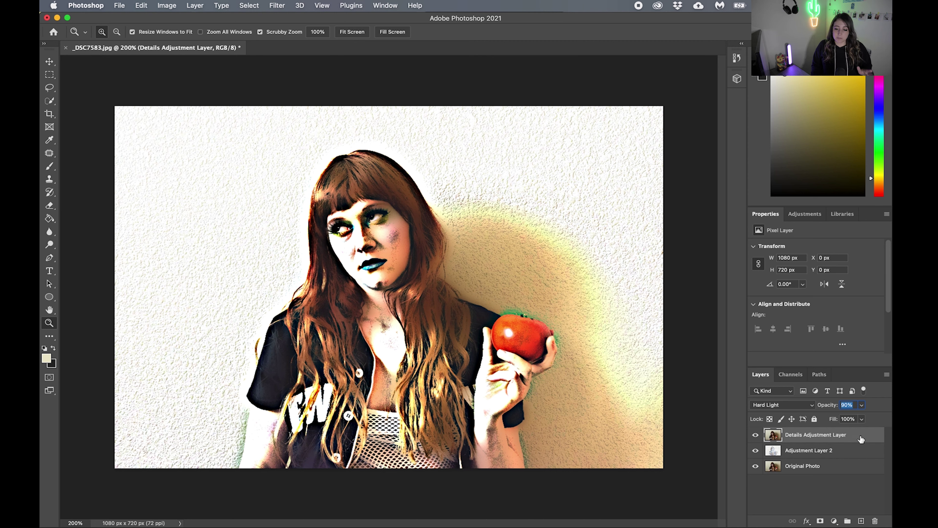
- Add a Vibrance adjustment layer above the Details Adjustment Layer
left_click(833, 520)
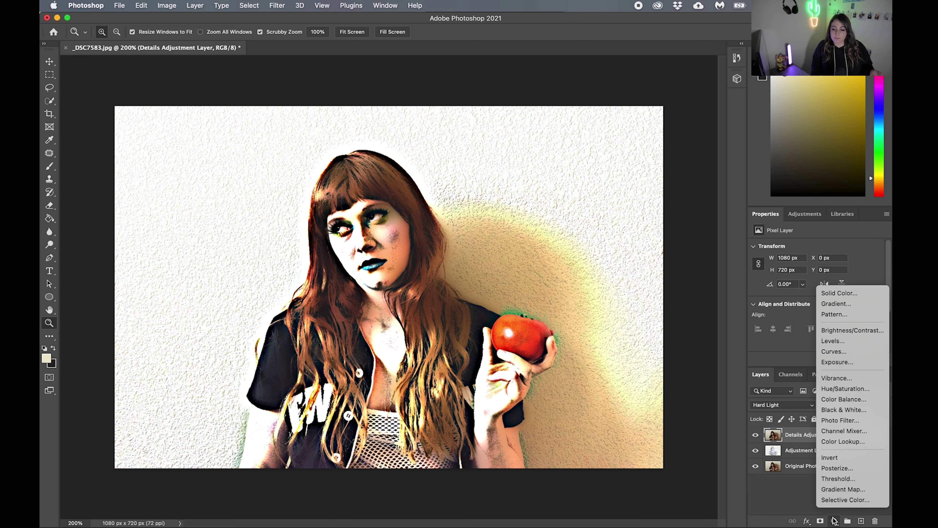
left_click(833, 381)
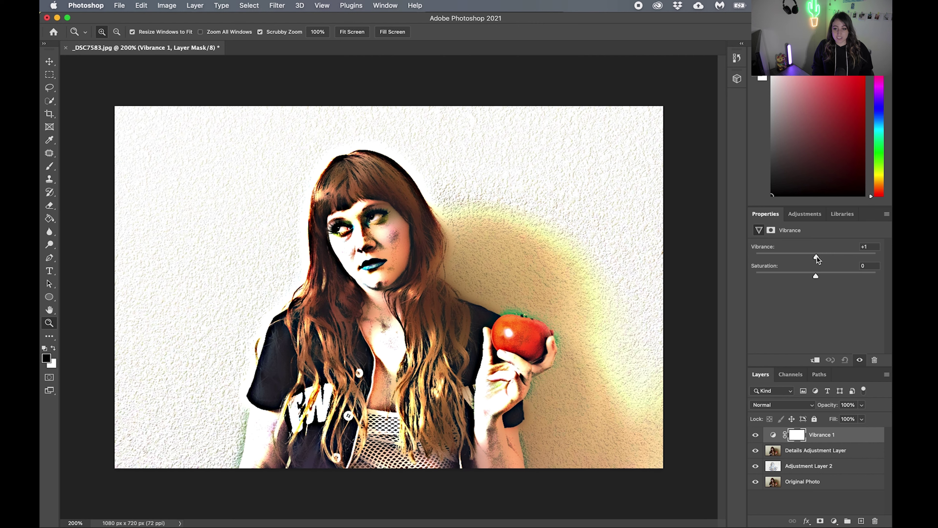
- Try vibrance +37 with saturation -8 on the Vibrance adjustment layer, and reset both values to 0
left_click_drag(841, 256, 811, 288)
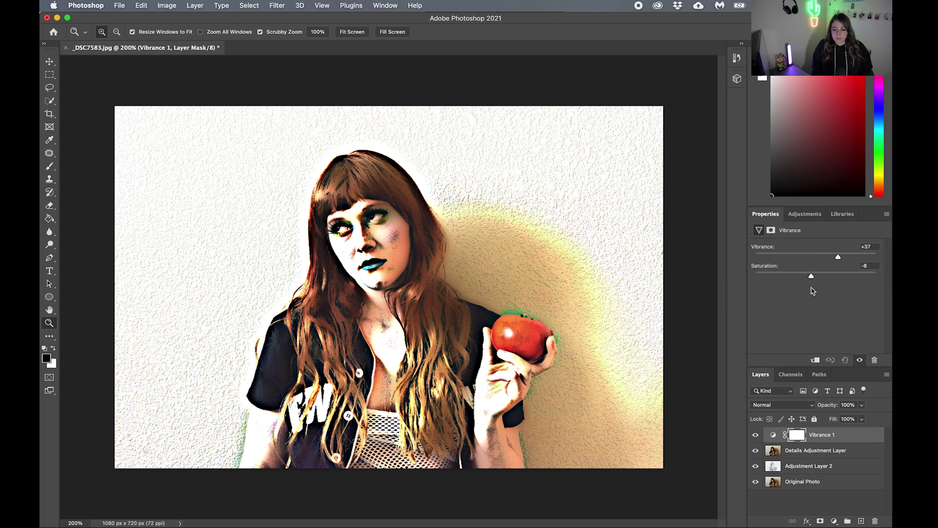
left_click(873, 265)
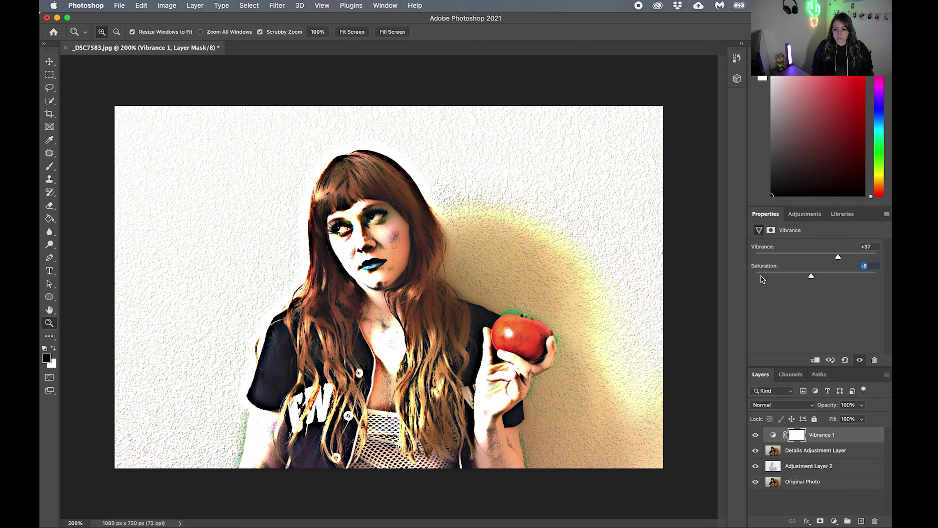
type("0")
left_click(871, 246)
type("0")
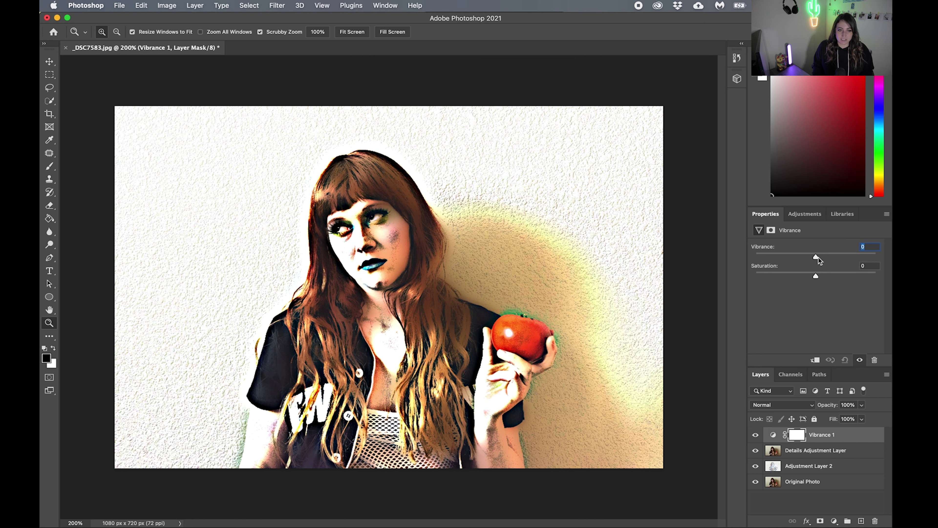
- Set the Vibrance adjustment layer's vibrance to +50 and its saturation to +16
left_click_drag(817, 257, 830, 257)
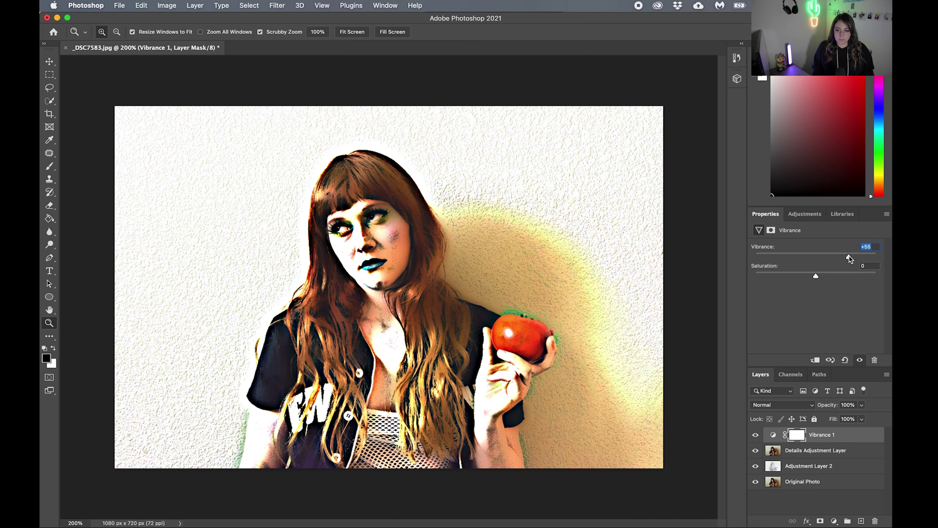
type("50")
key("Return")
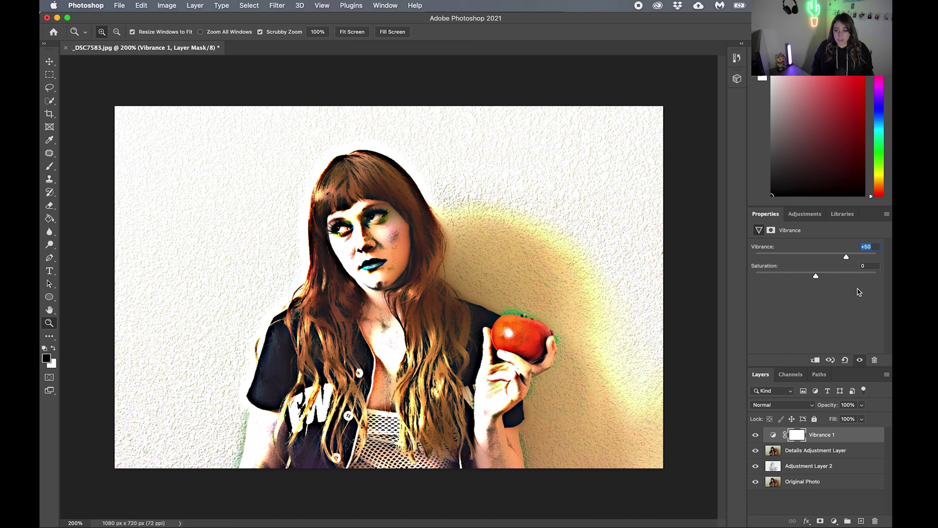
mouse_move(817, 276)
left_mouse_down()
mouse_move(868, 275)
mouse_move(822, 278)
left_mouse_up()
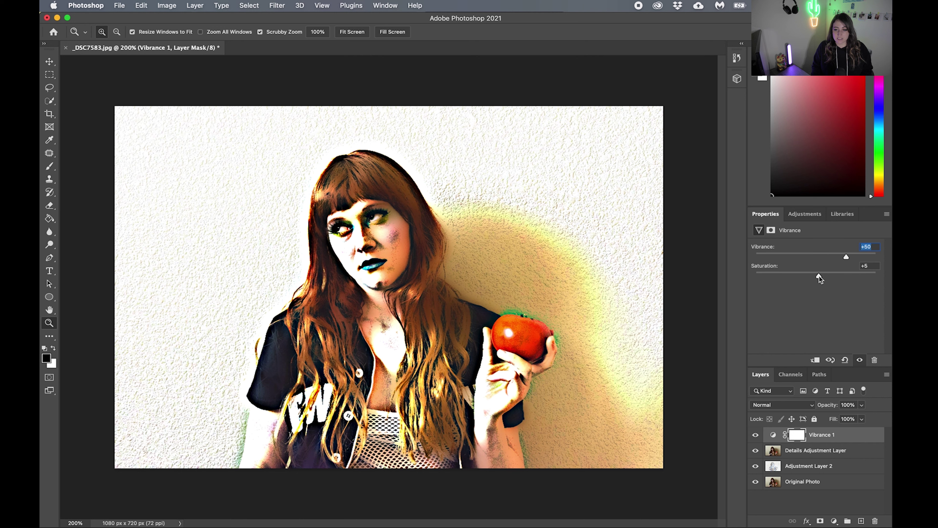
left_click_drag(818, 275, 825, 276)
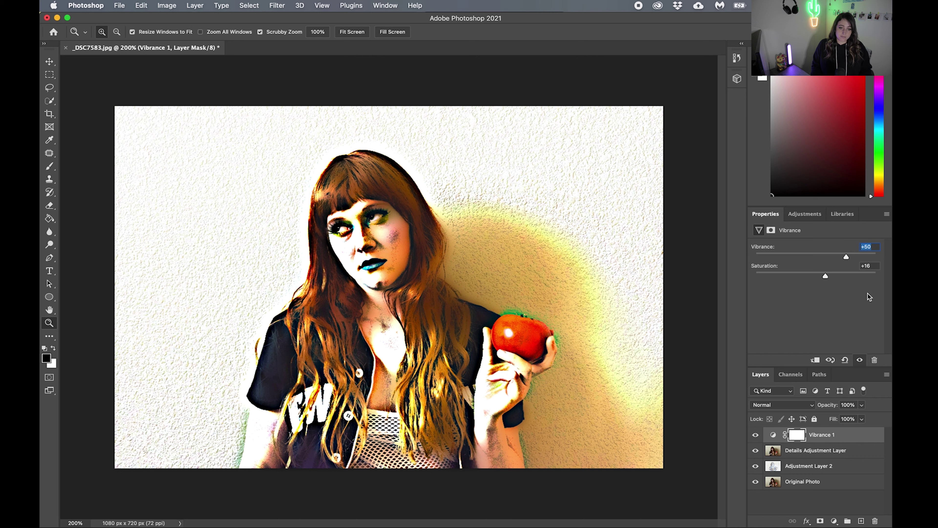